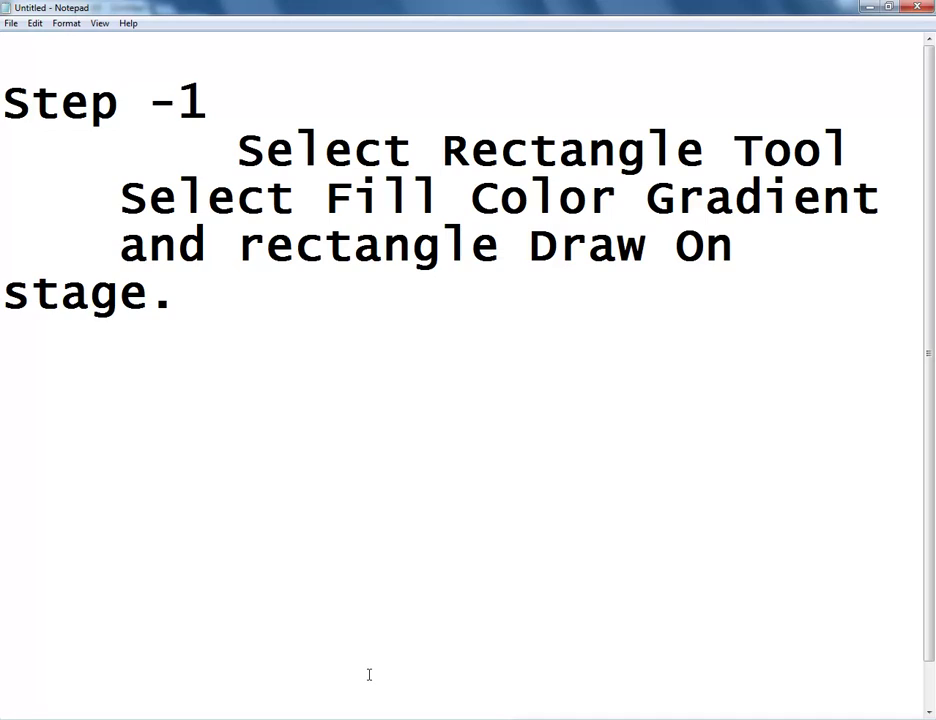
Switch to Macromedia Flash, draw a large stage rectangle filled with the red-to-black radial gradient, and preview the movie
key("alt+Tab")
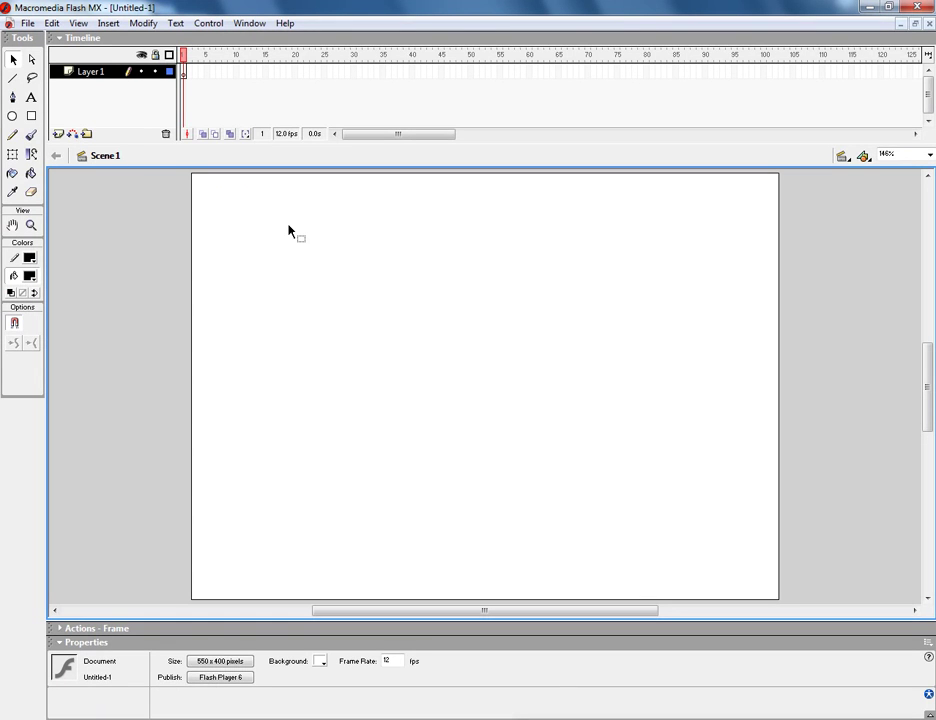
left_click(30, 119)
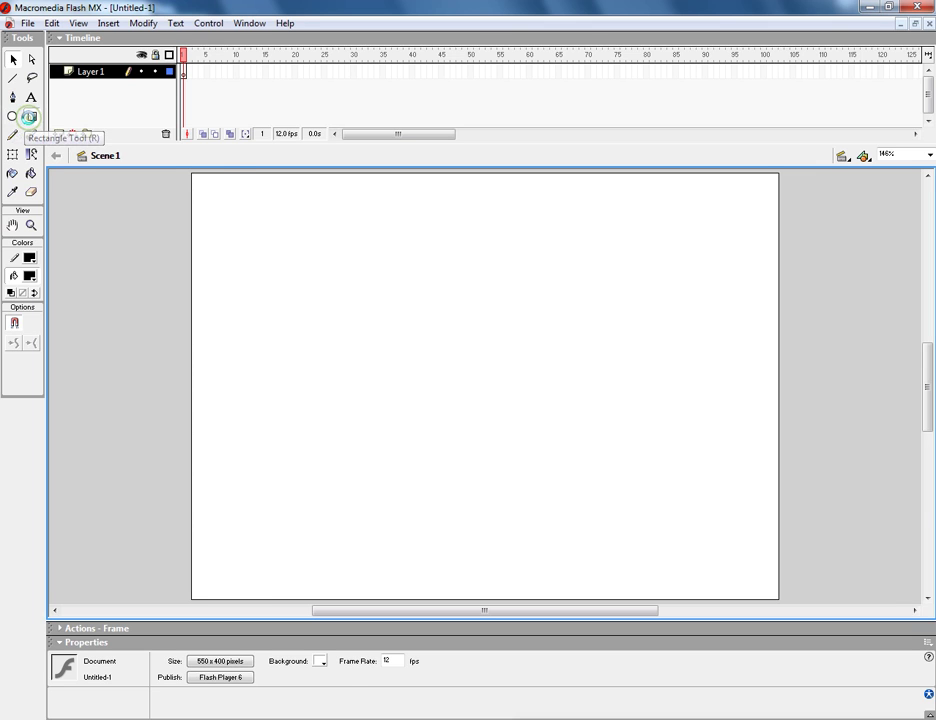
left_click(32, 279)
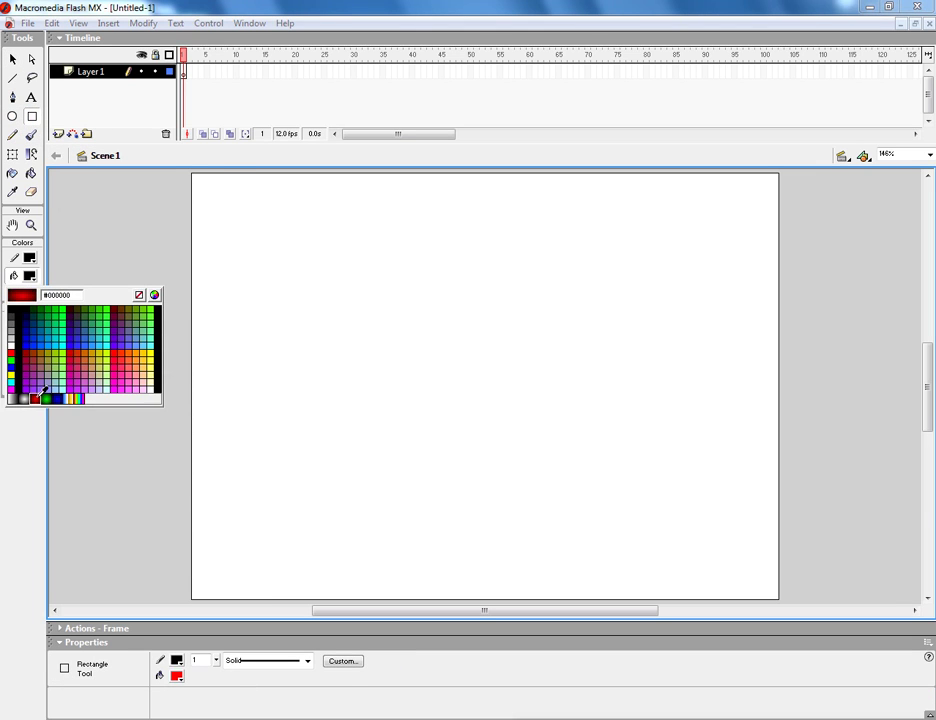
left_click(37, 399)
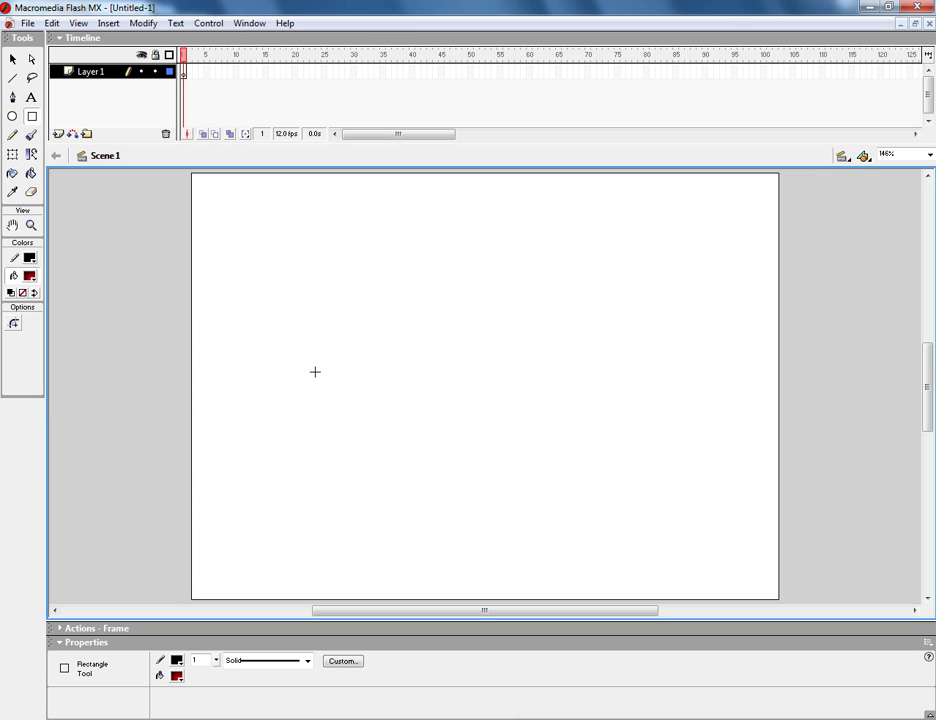
left_click_drag(259, 235, 329, 286)
left_click_drag(329, 286, 727, 558)
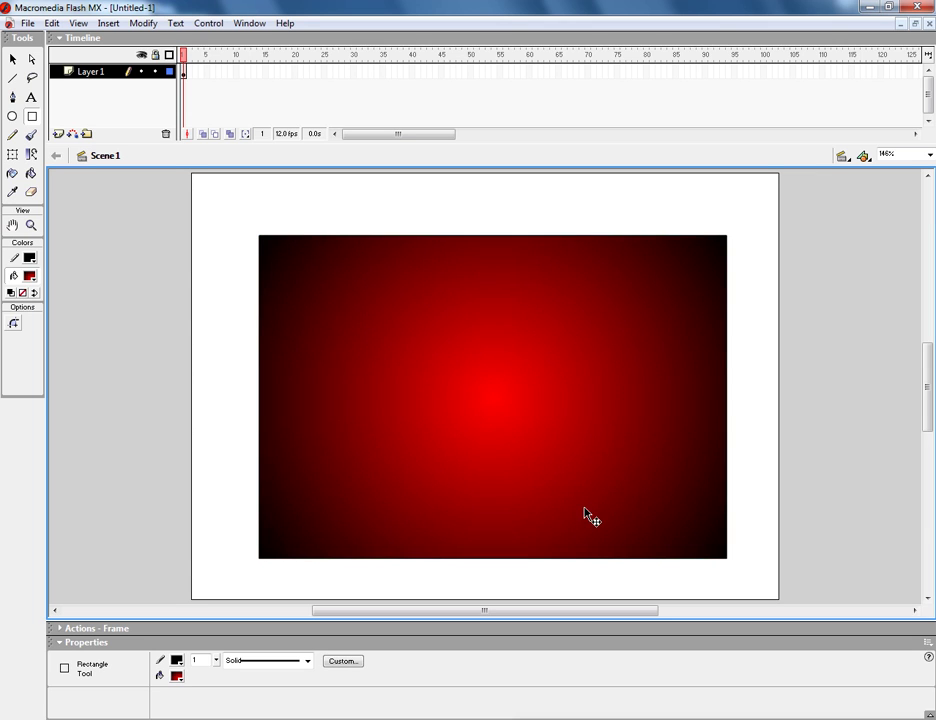
key("ctrl+Return")
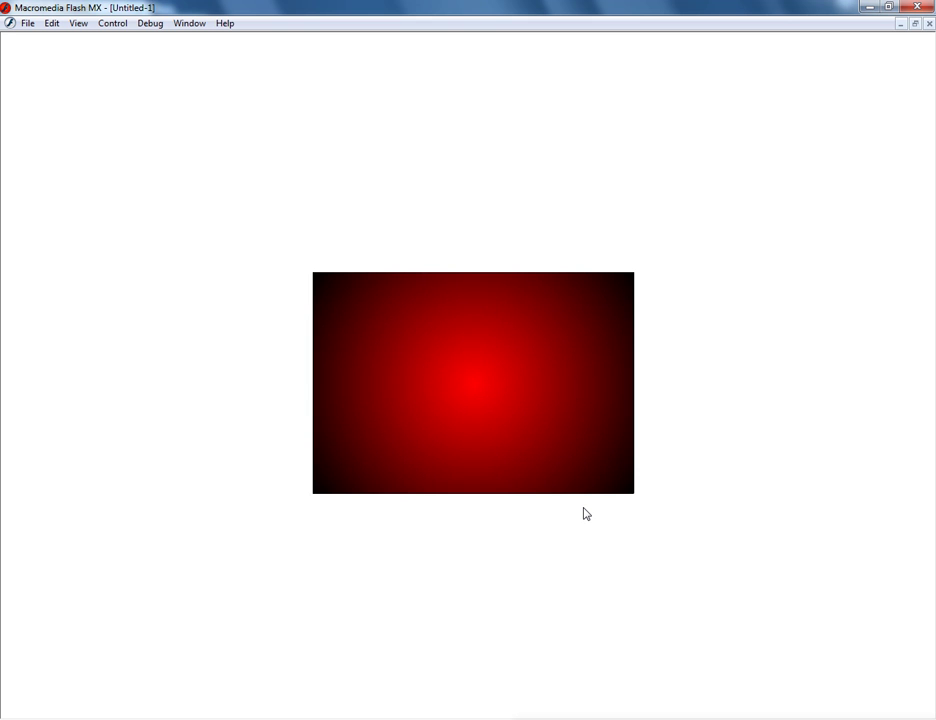
key("ctrl+w")
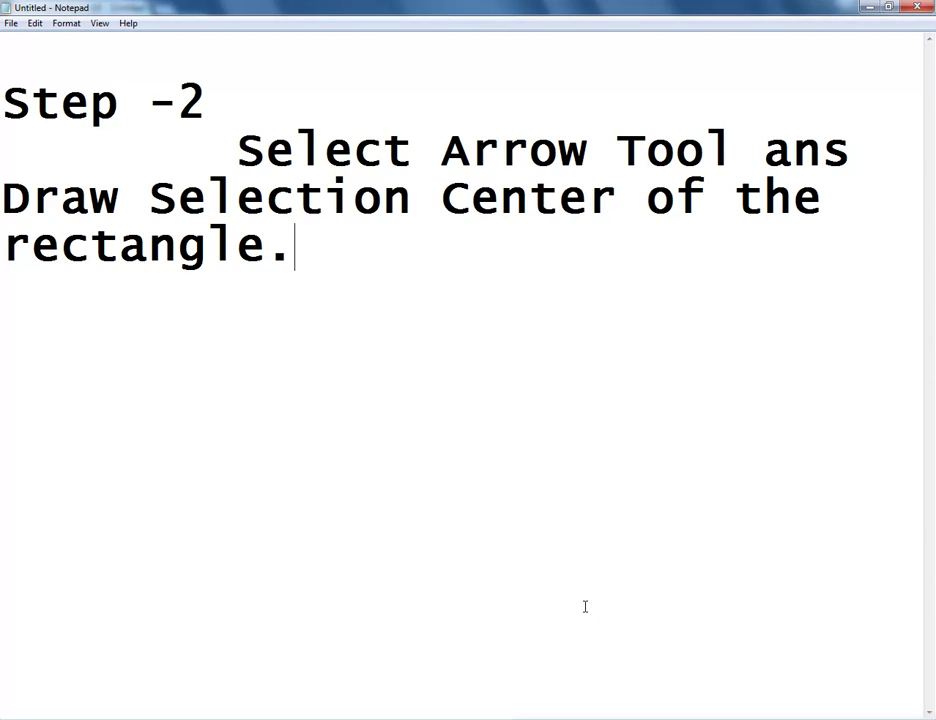
Correct the misspelled "ans" to "and" in the Step -2 note in Notepad
key("Home")
key("Up")
key("BackSpace")
key("BackSpace")
type("d")
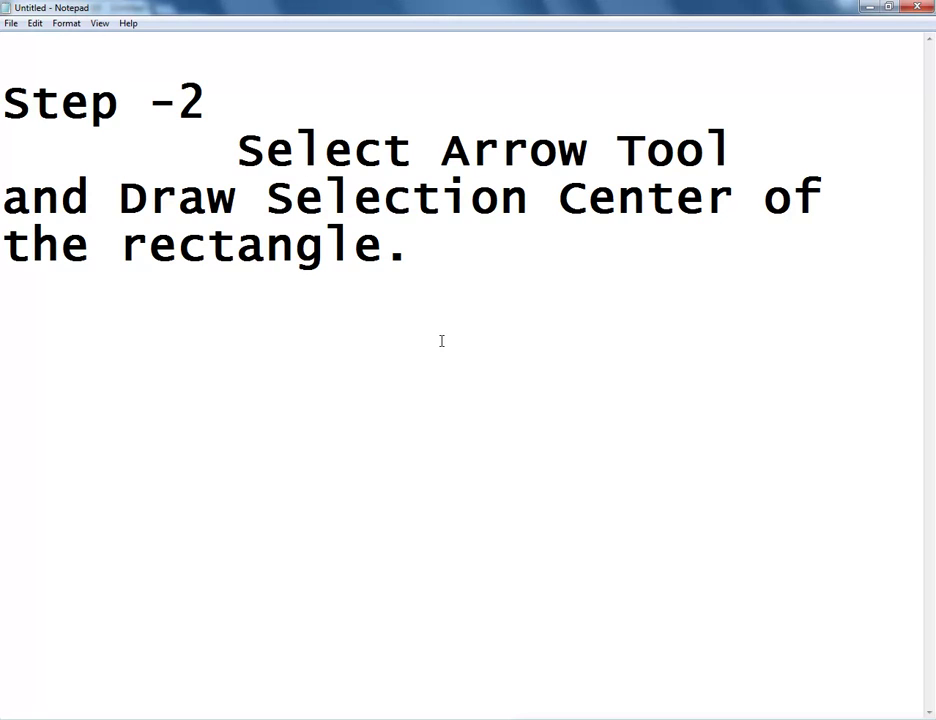
Switch to Flash and select a sliver about 3 px wide and 12 px high at the middle of the rectangle's upper edge
key("alt+Tab")
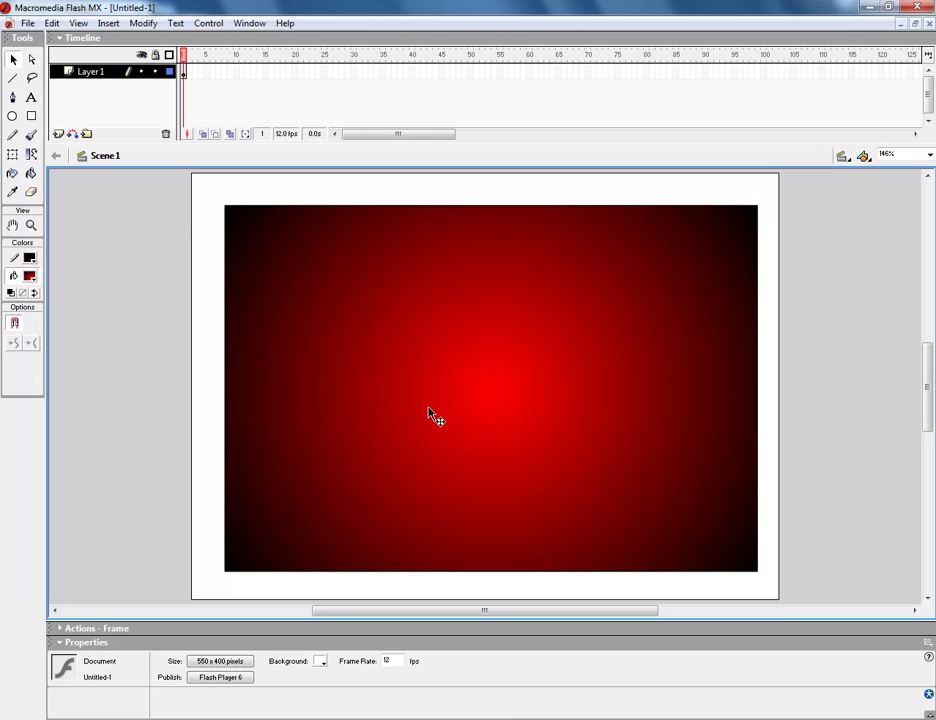
left_click(14, 61)
left_click_drag(487, 198, 488, 219)
left_click(300, 298)
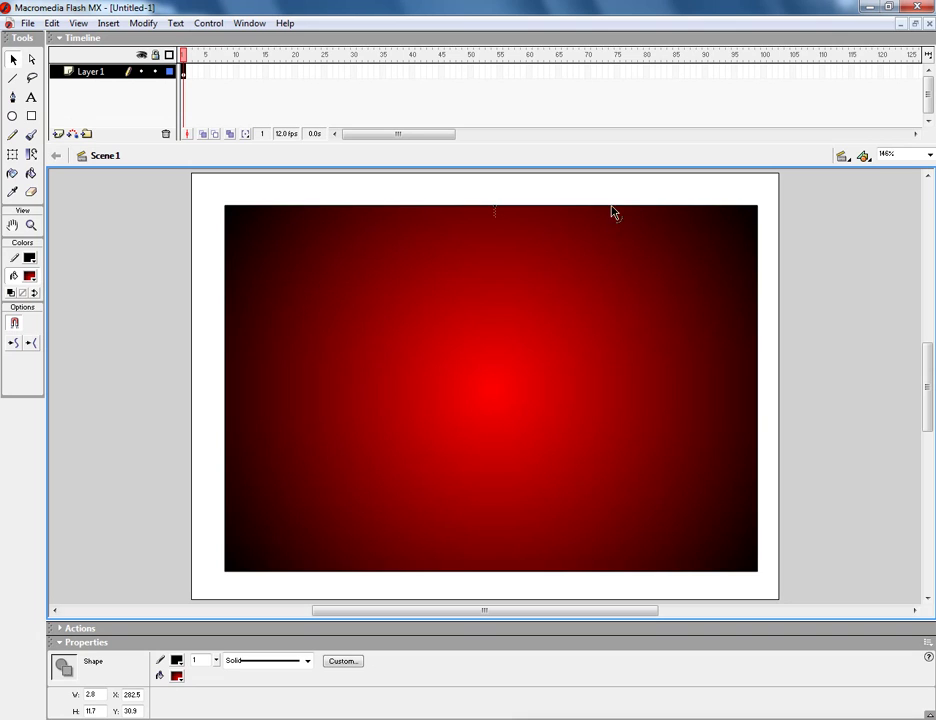
Bend both halves of the rectangle's upper edge upward into two similar rounded lobes meeting at the centre
left_click_drag(612, 200, 608, 163)
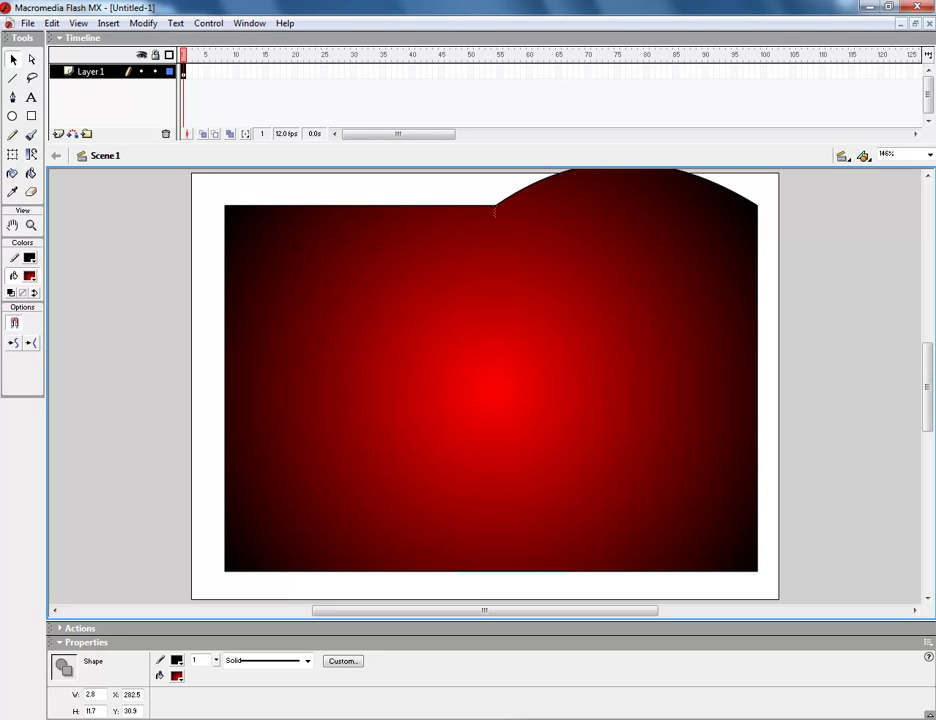
mouse_move(930, 351)
left_mouse_down()
mouse_move(928, 342)
mouse_move(928, 350)
left_mouse_up()
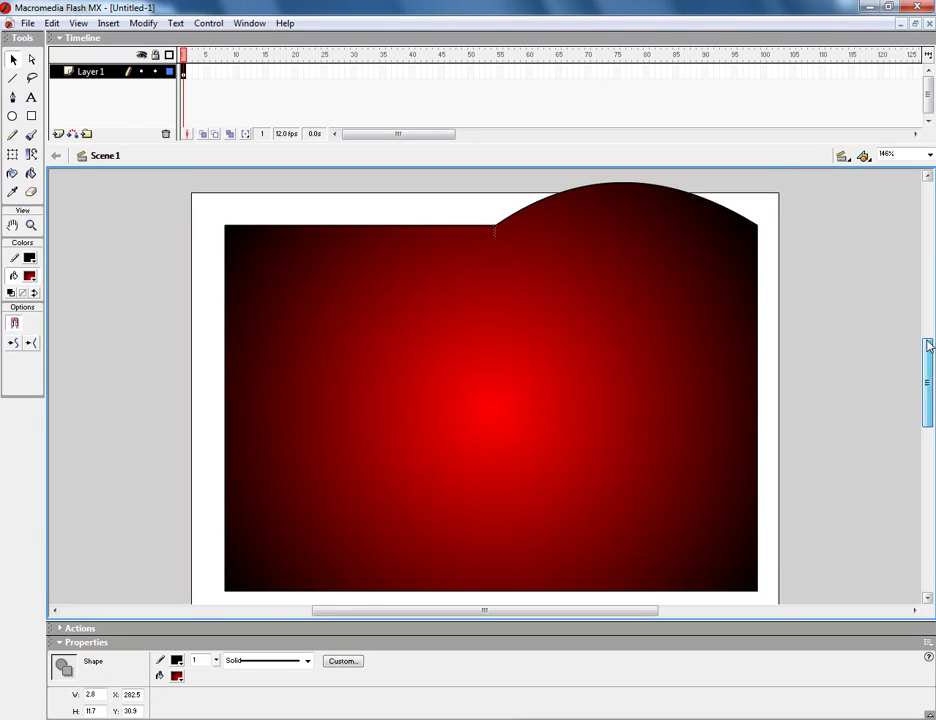
left_click(354, 228)
left_click_drag(354, 228, 355, 190)
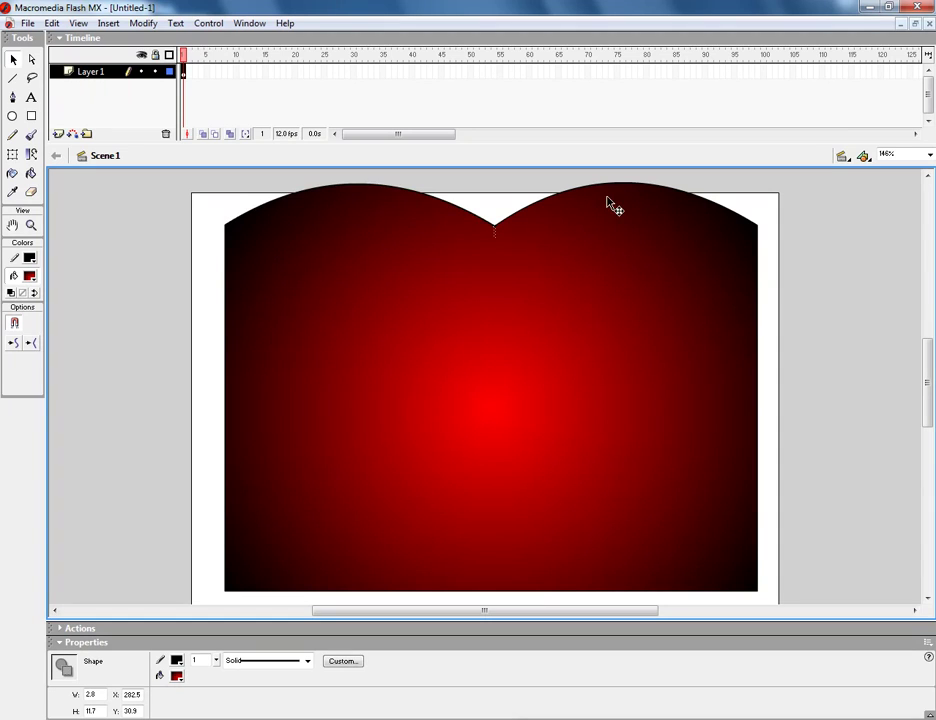
left_click(625, 184)
left_click_drag(626, 184, 626, 173)
left_click(356, 187)
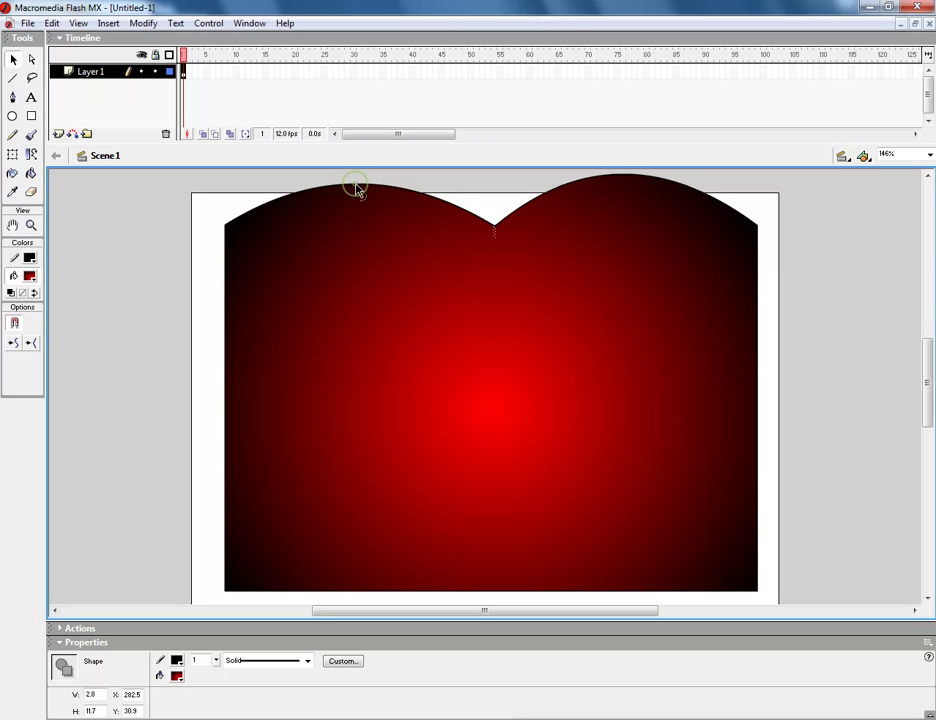
left_click_drag(357, 189, 357, 180)
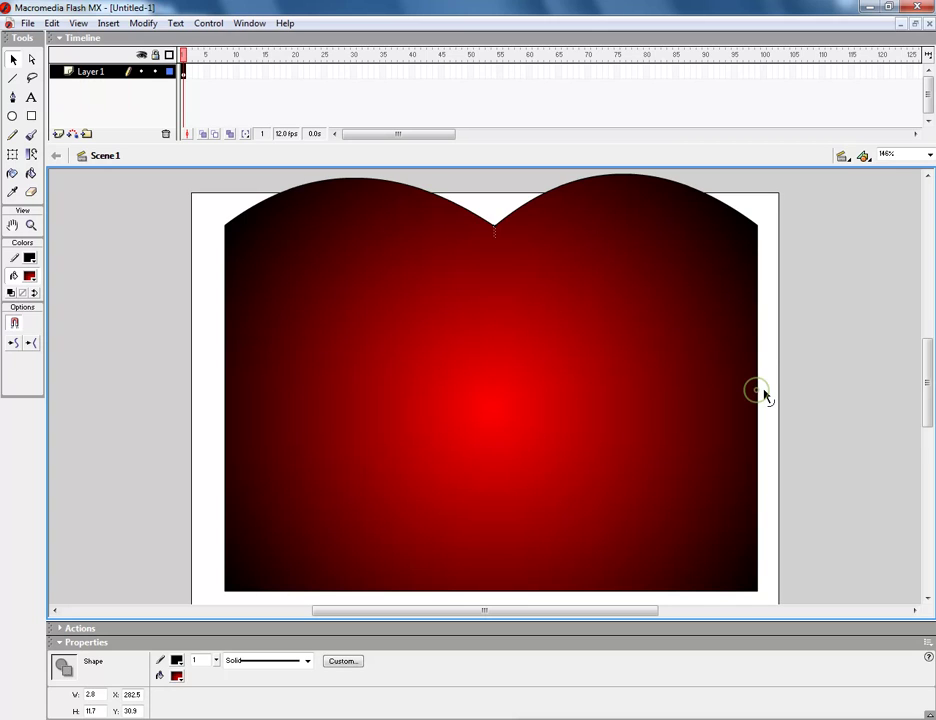
Bow both sides of the shape outward and bring its two lower corners together at the centre to form a heart
left_click_drag(763, 392, 831, 383)
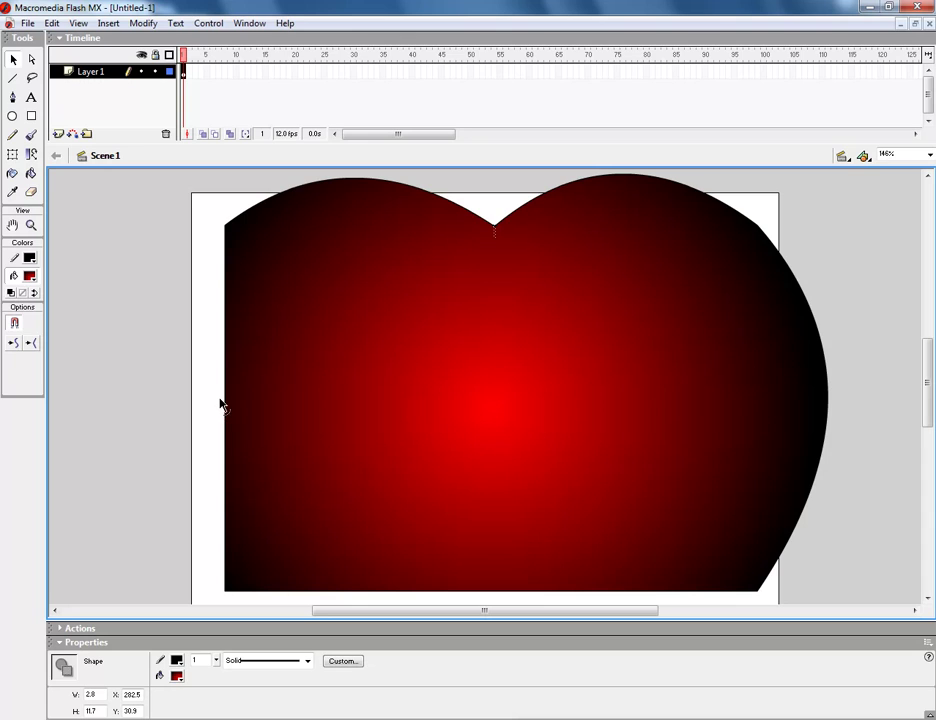
left_click_drag(221, 404, 157, 404)
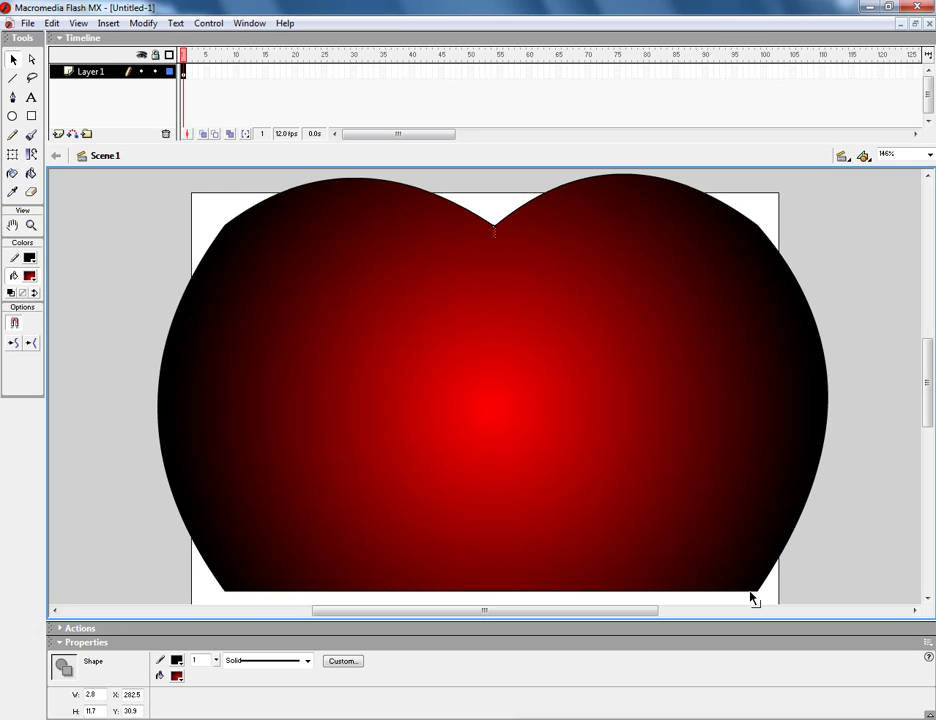
left_click_drag(751, 597, 505, 598)
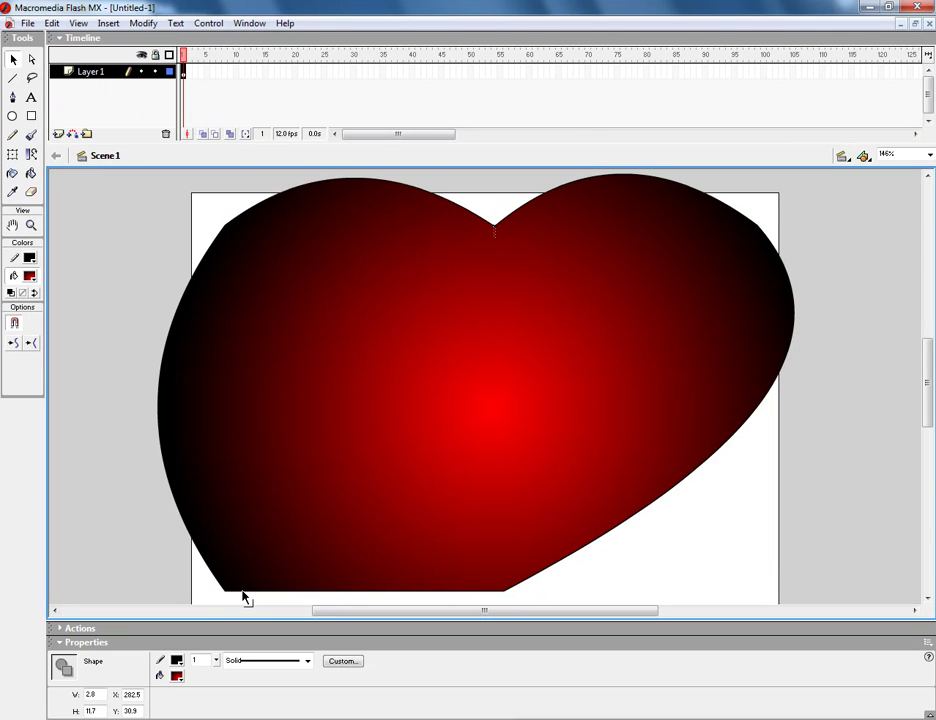
left_click_drag(243, 597, 495, 620)
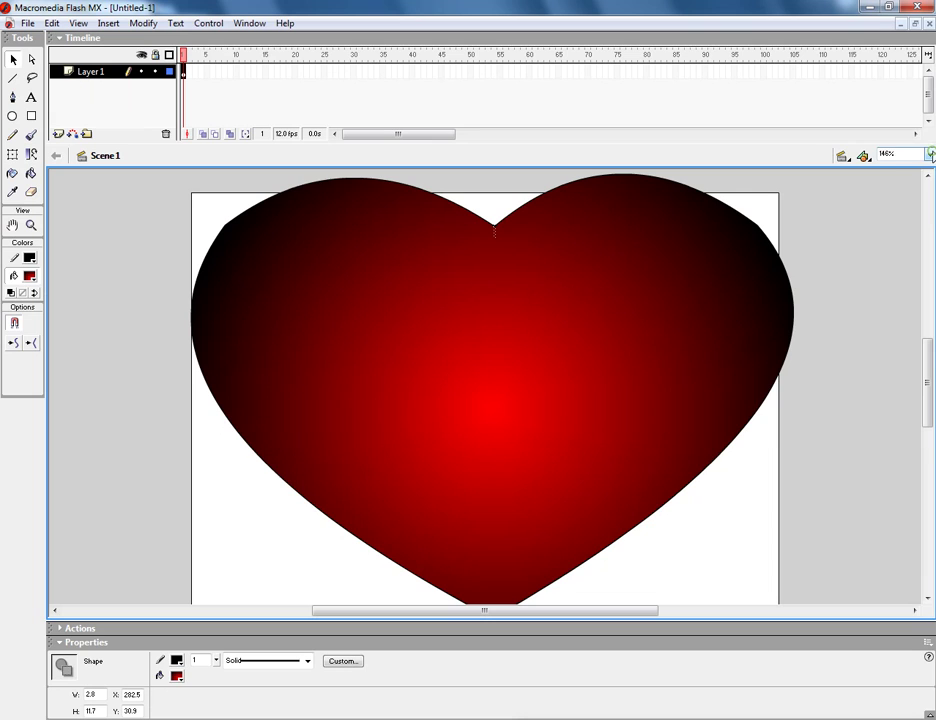
Insert a keyframe at frame 5 of Layer 1 and scale its heart about the centre to about 276 × 204 px
left_click(929, 155)
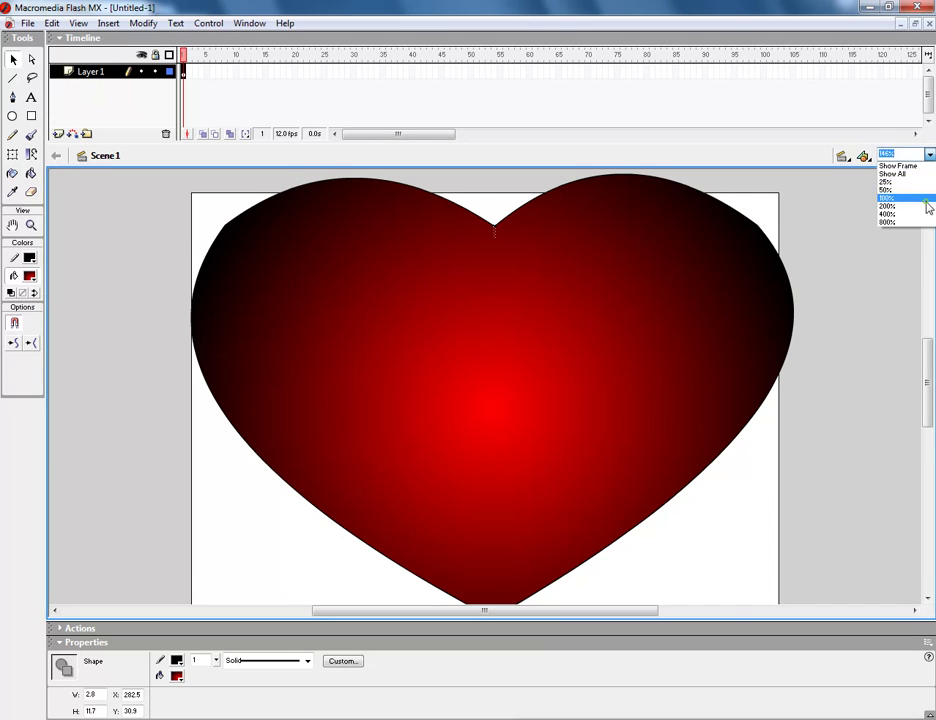
left_click(903, 197)
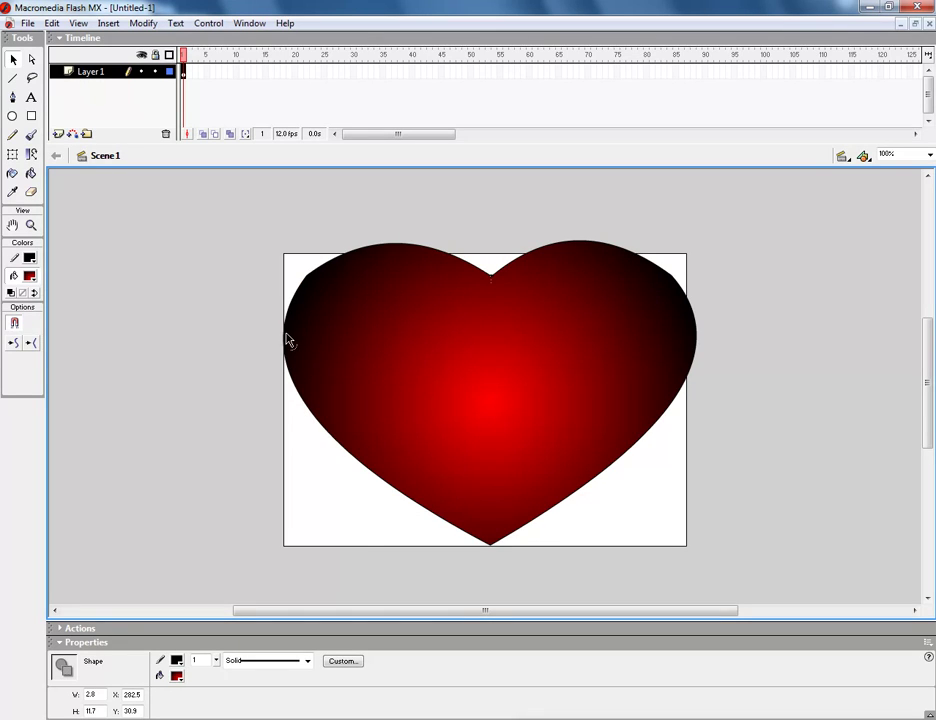
left_click(209, 73)
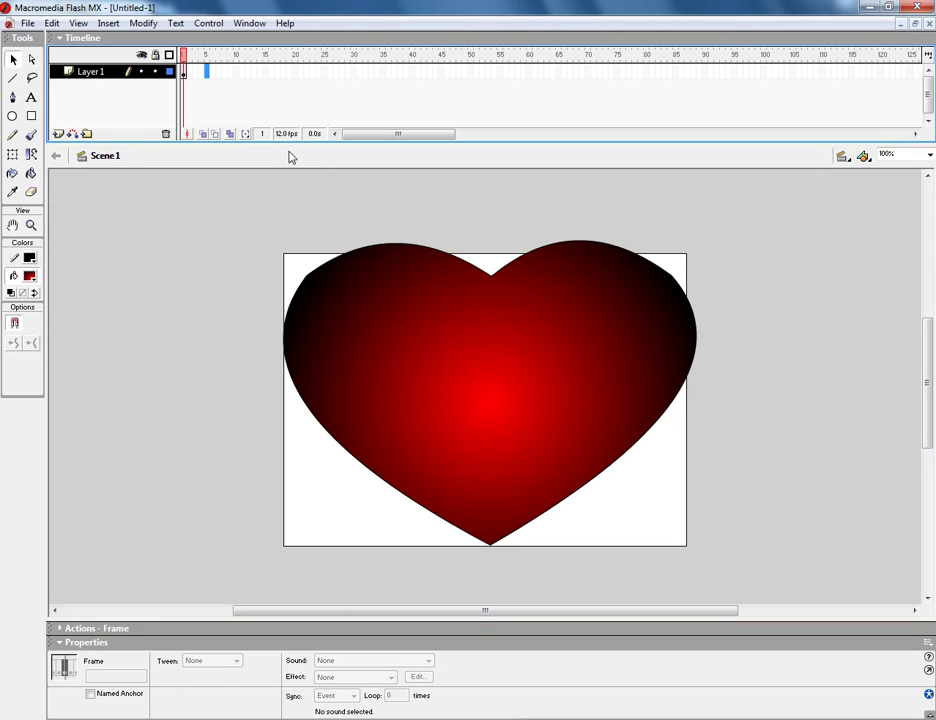
key("F6")
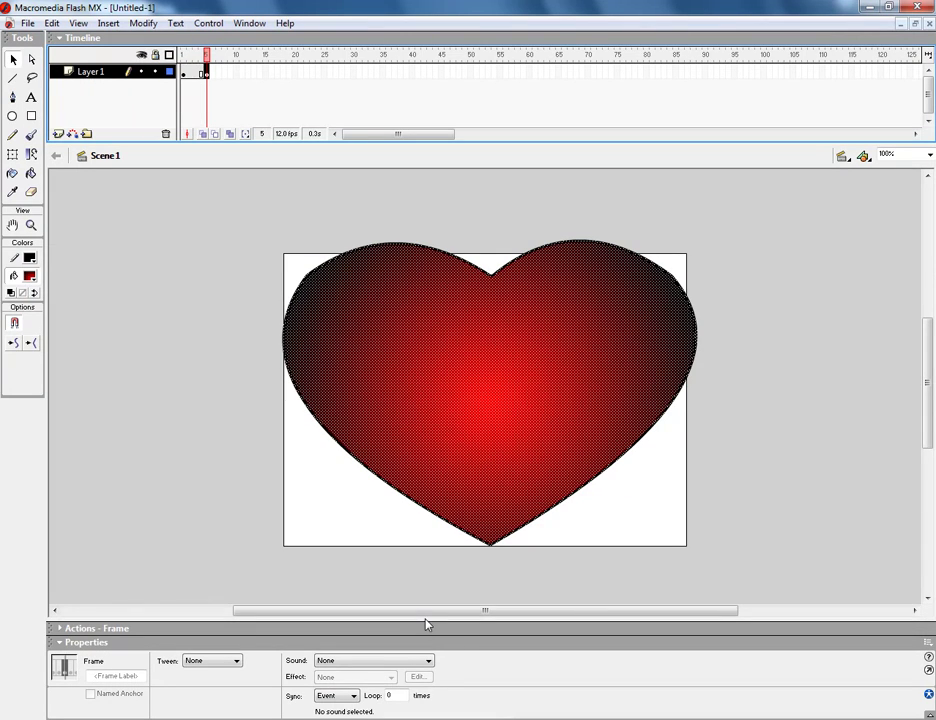
left_click(13, 155)
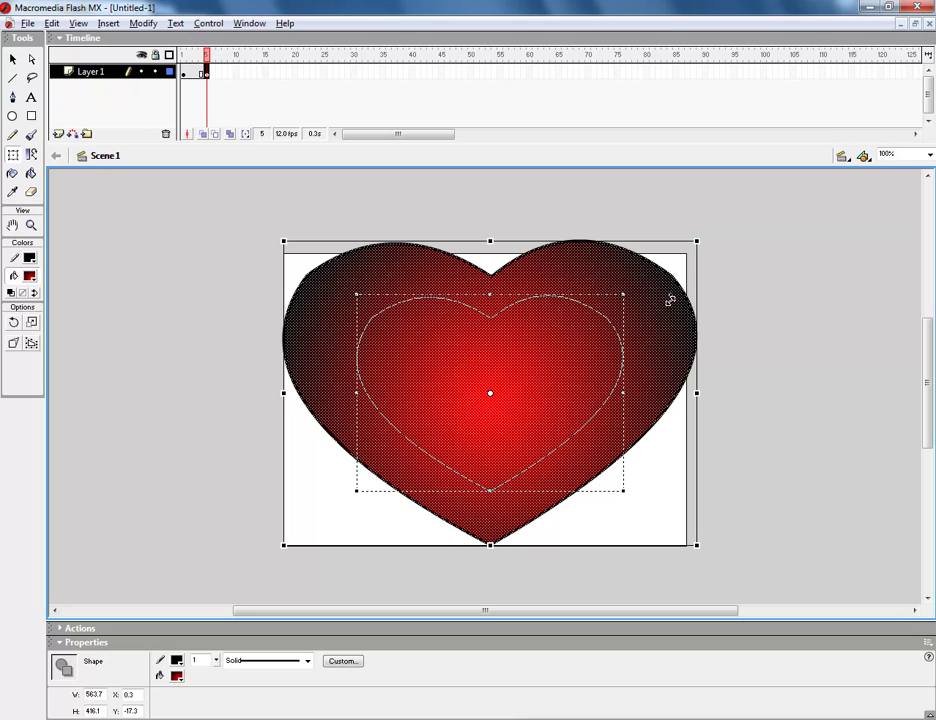
left_click_drag(670, 300, 664, 322)
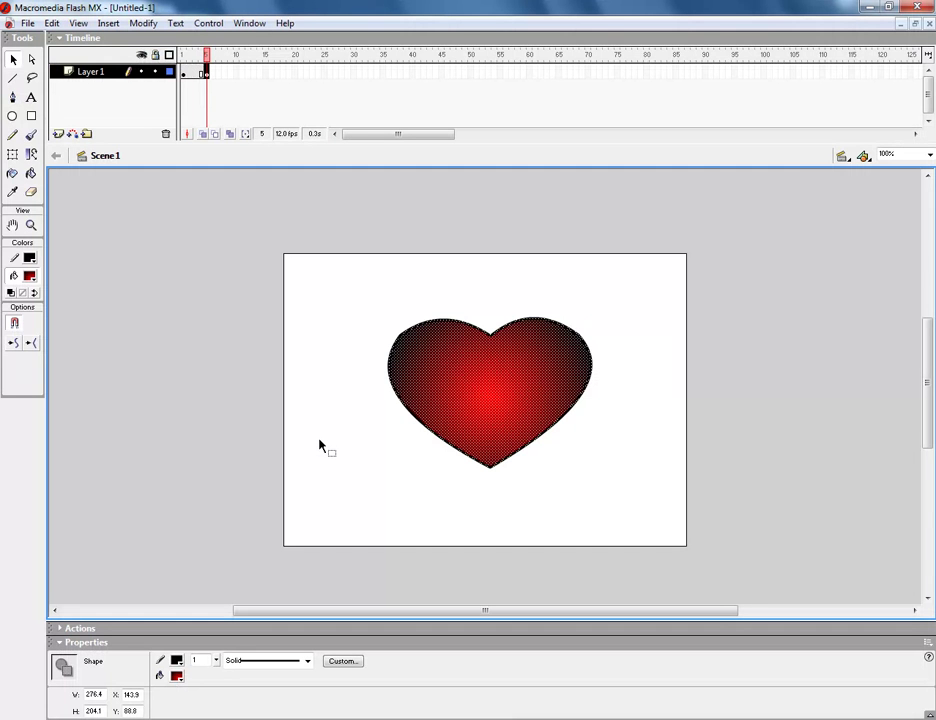
Set the document background to black (#000000) and preview the beating heart movie
left_click(340, 370)
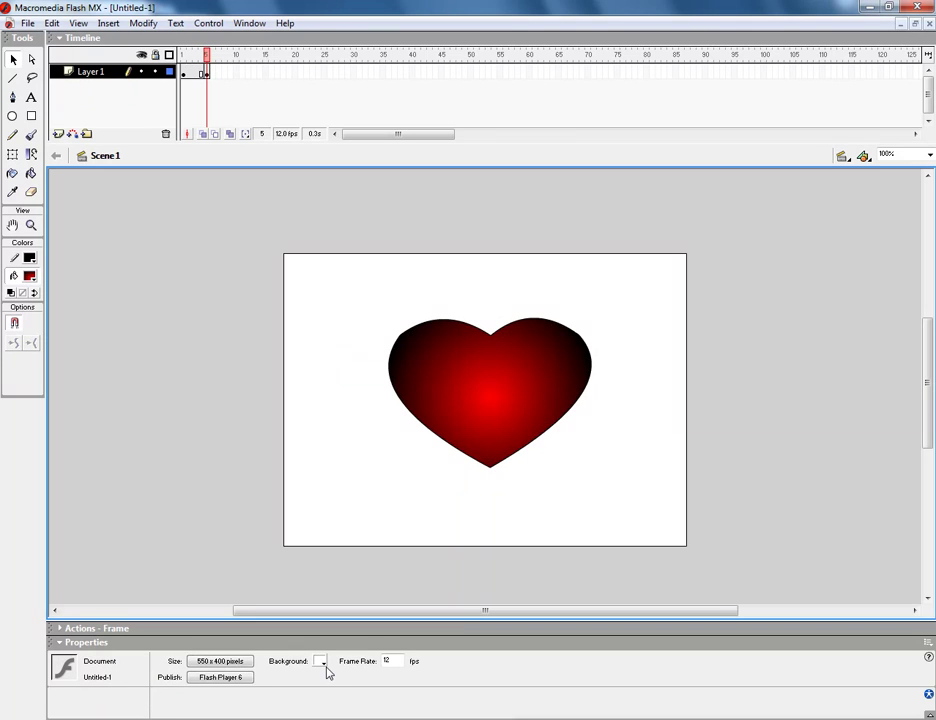
left_click(322, 662)
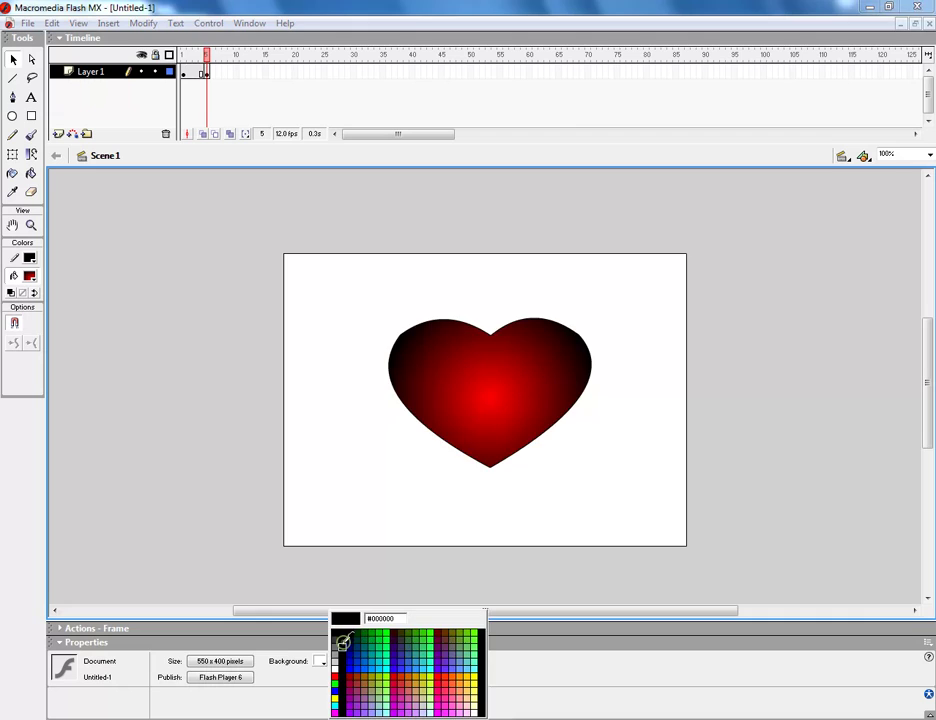
left_click(339, 647)
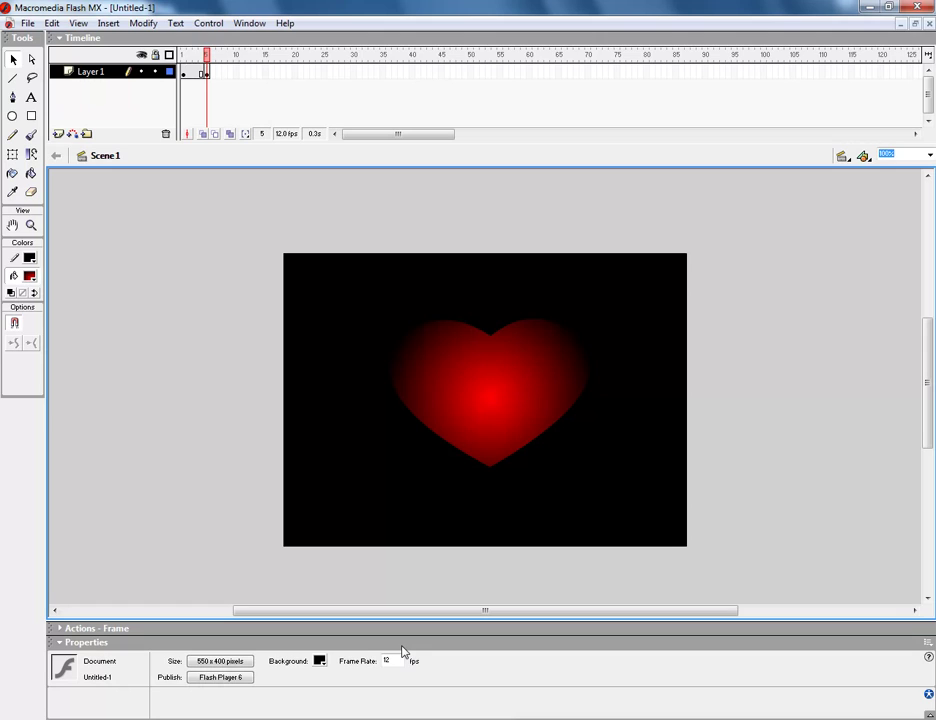
key("ctrl+Return")
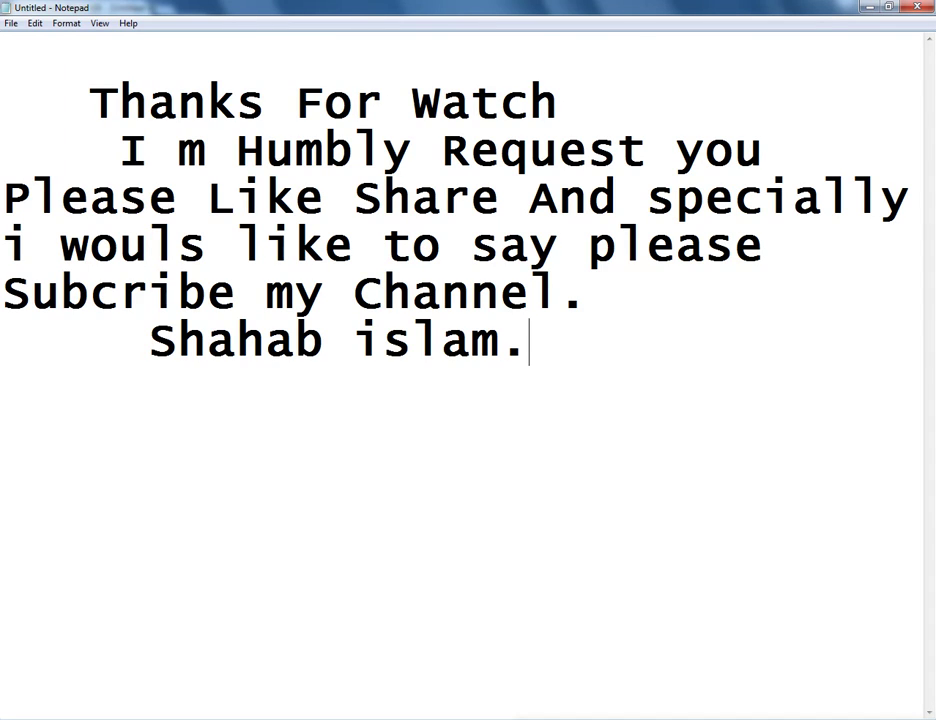
Correct the misspelled "wouls" to "would" in the closing thank-you note in Notepad
left_click(205, 245)
key("BackSpace")
type("d")
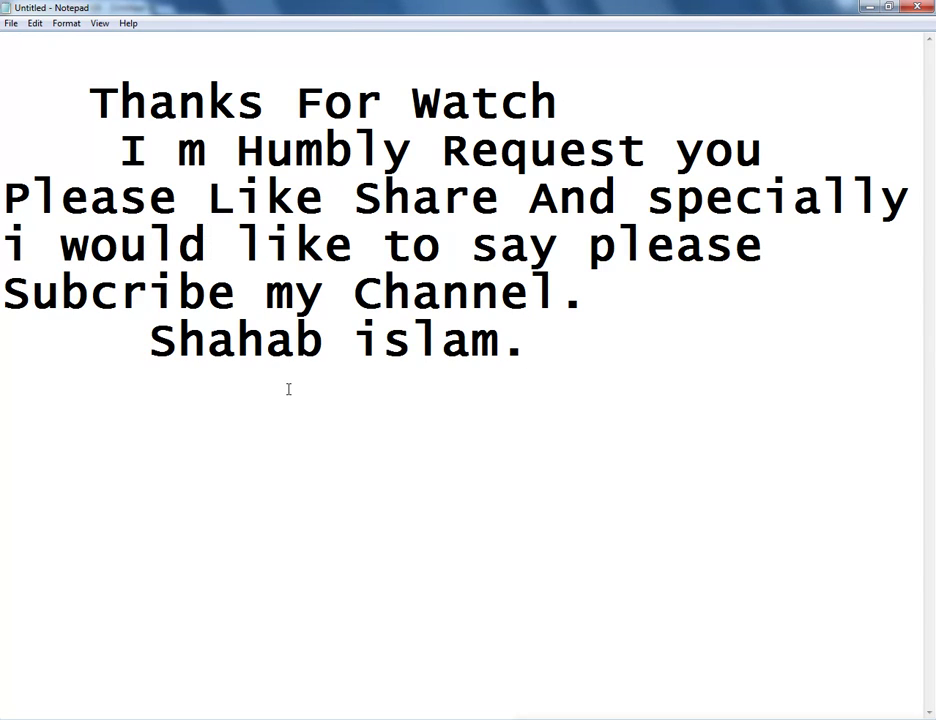